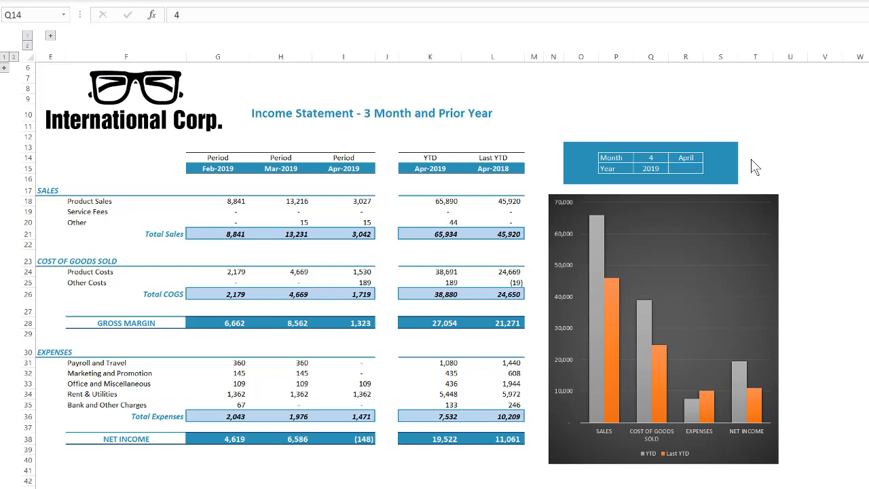
Step: Set the income statement's reporting period to month 3 and year 2018
left_click(650, 160)
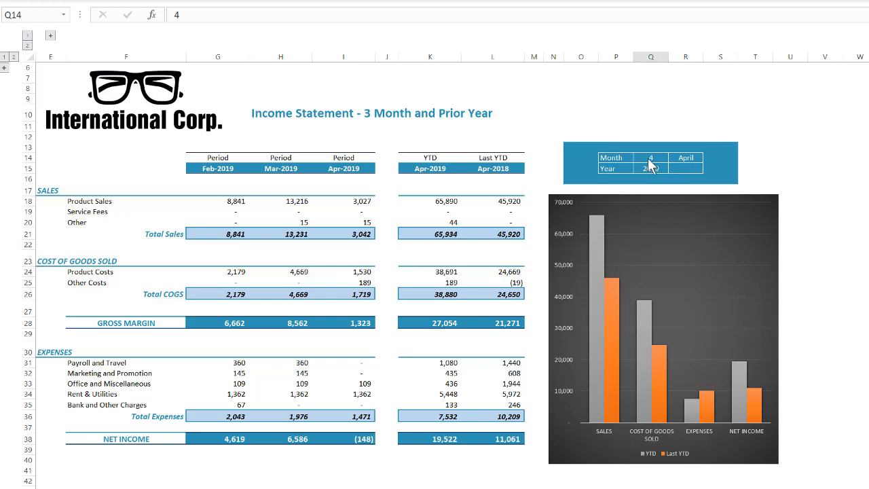
type("3")
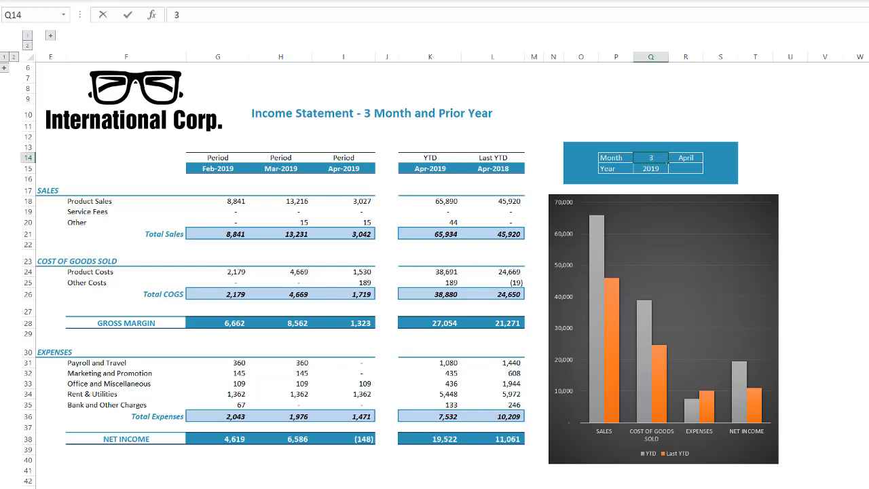
key("Return")
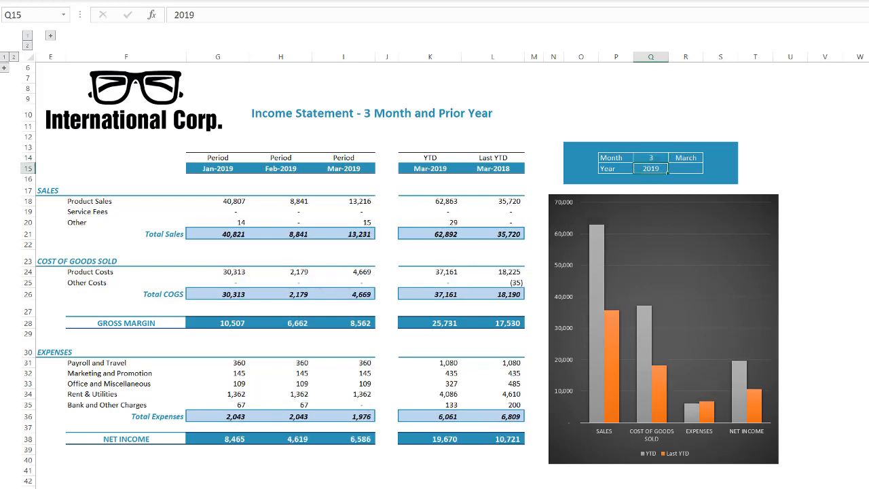
type("2018")
key("Return")
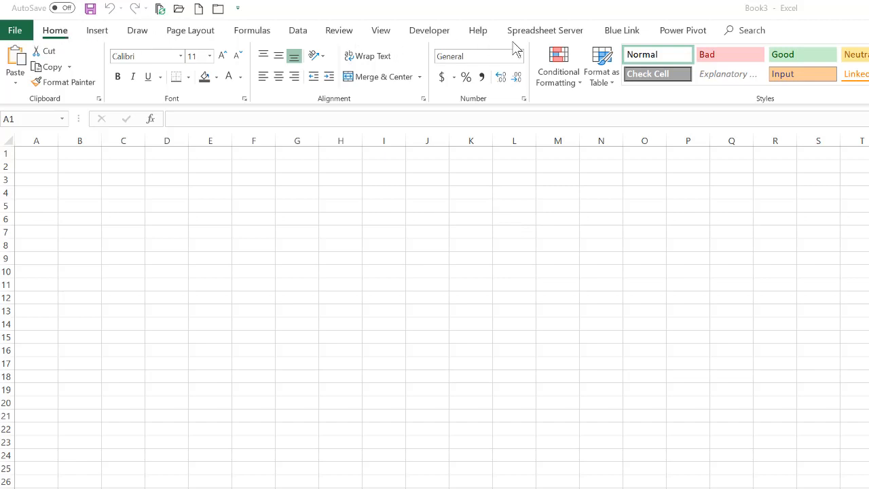
Step: Insert a Blue Link financial report at cell A1 for International Corporation Limited, keeping the default filters, fiscal period and balance type
left_click(621, 32)
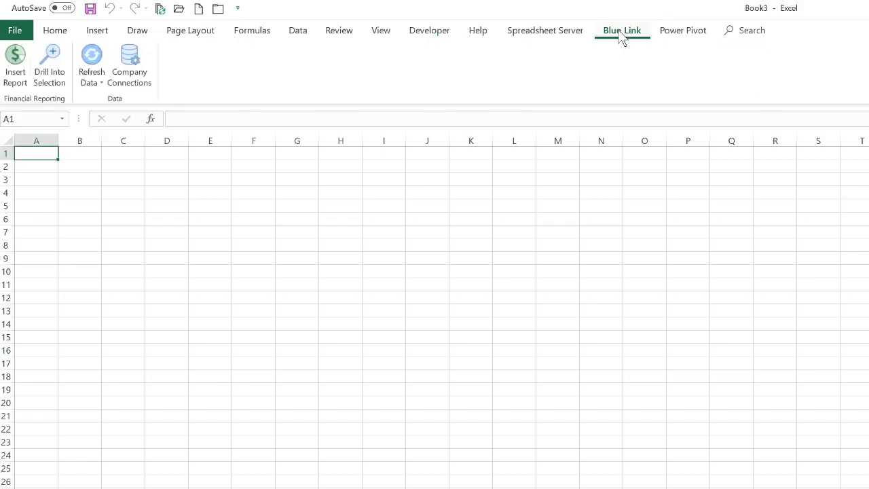
left_click(27, 76)
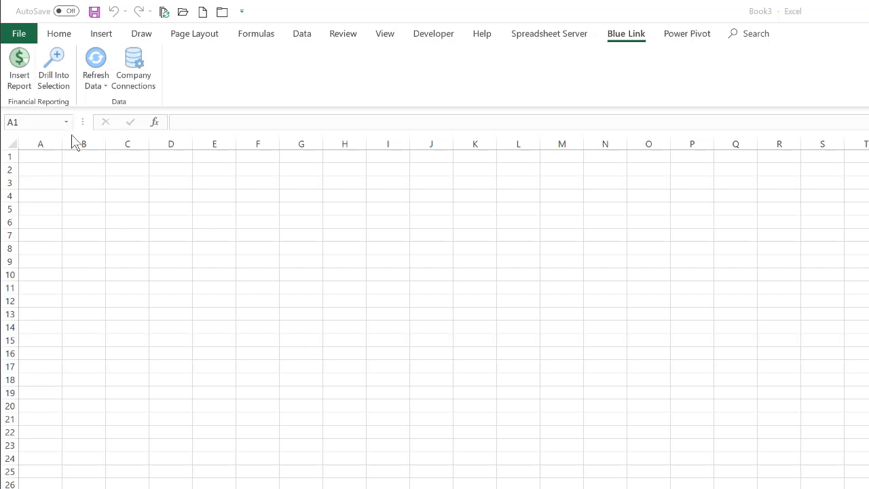
left_click(41, 157)
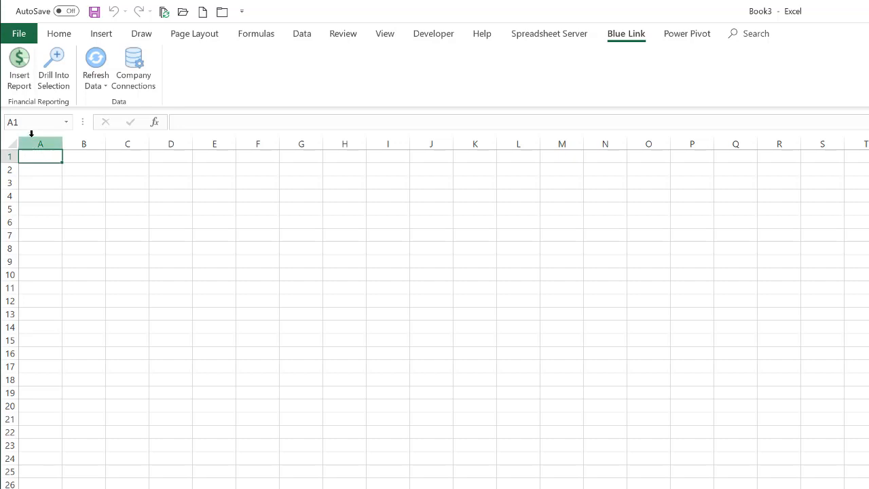
left_click(20, 62)
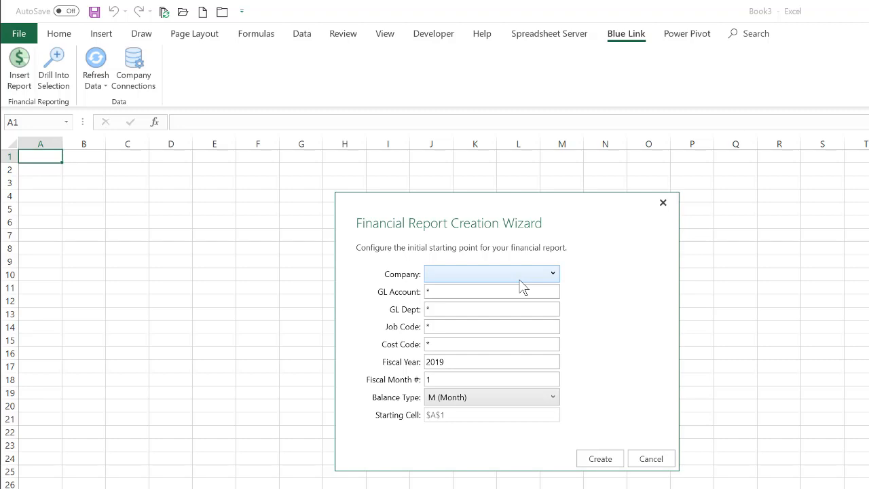
left_click(554, 275)
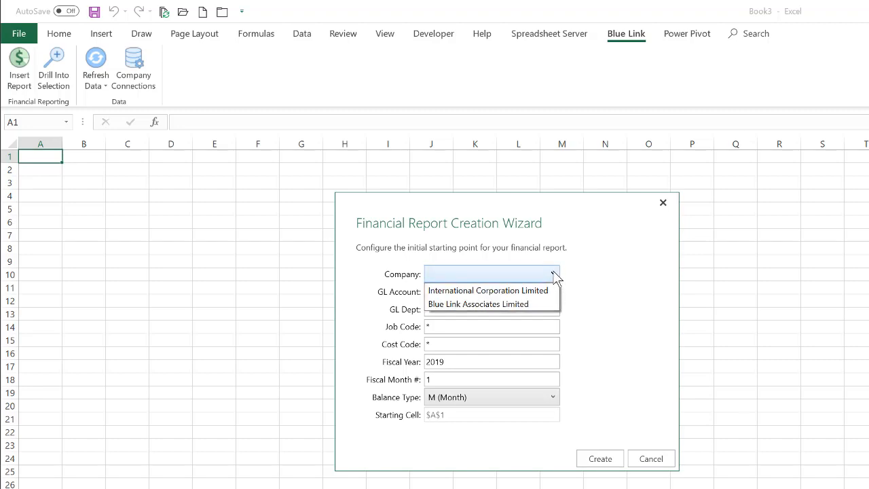
left_click(521, 292)
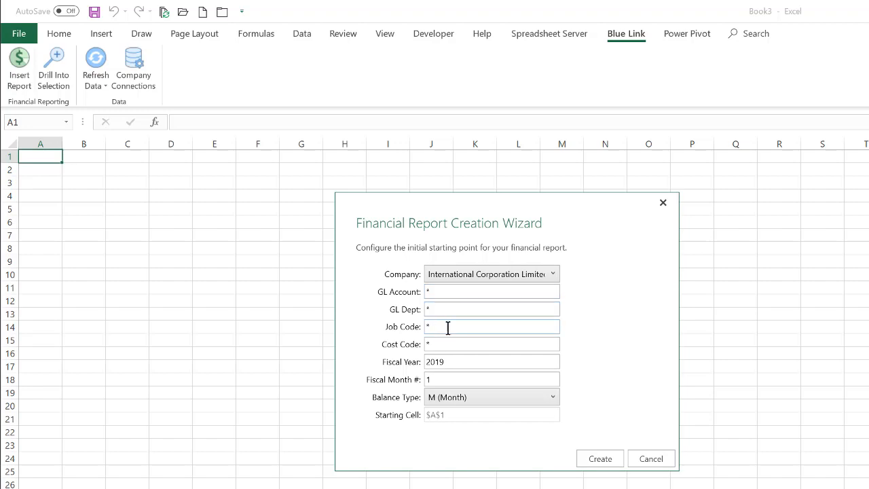
left_click(621, 463)
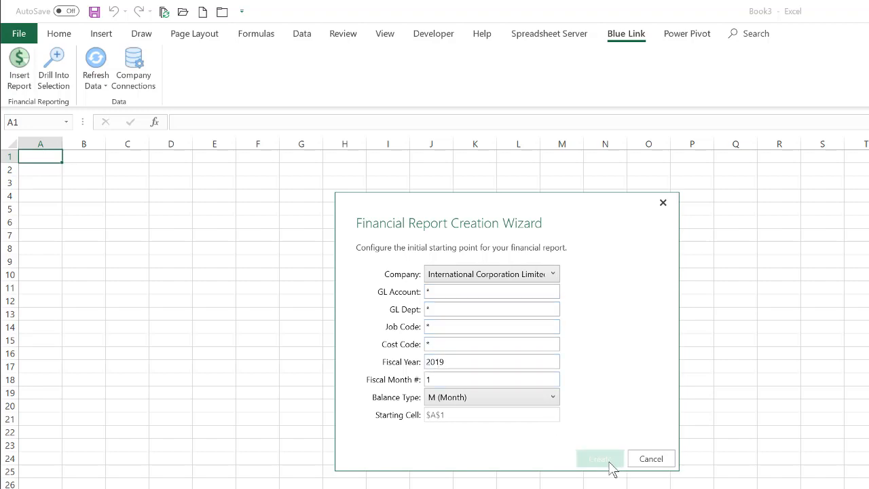
left_click(596, 458)
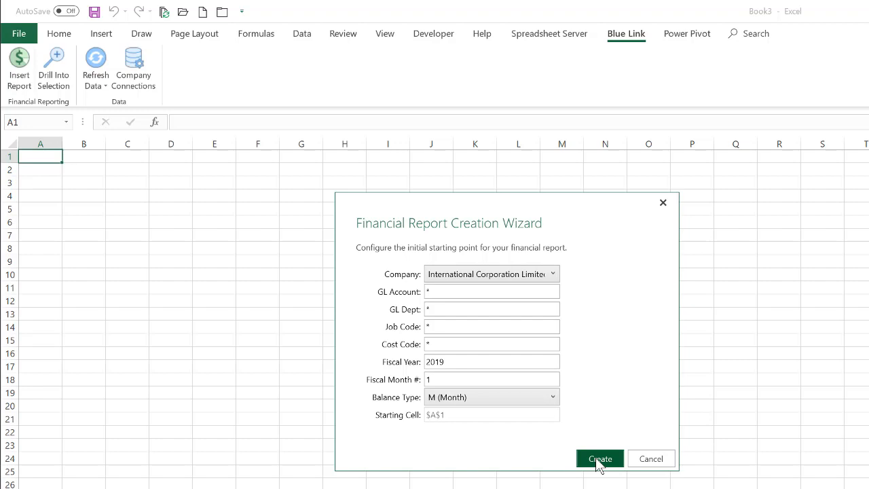
left_click(599, 459)
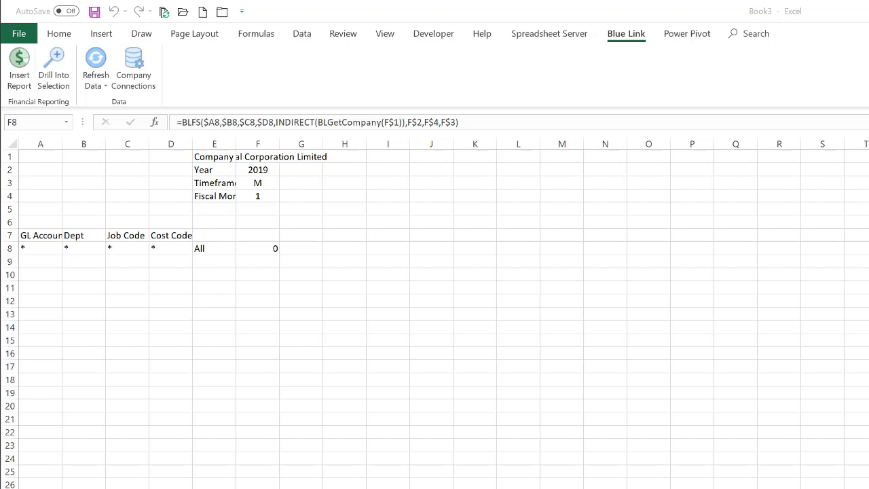
Step: Set the GL Account filter in cell A8 to 4*
left_click(262, 249)
double_click(31, 248)
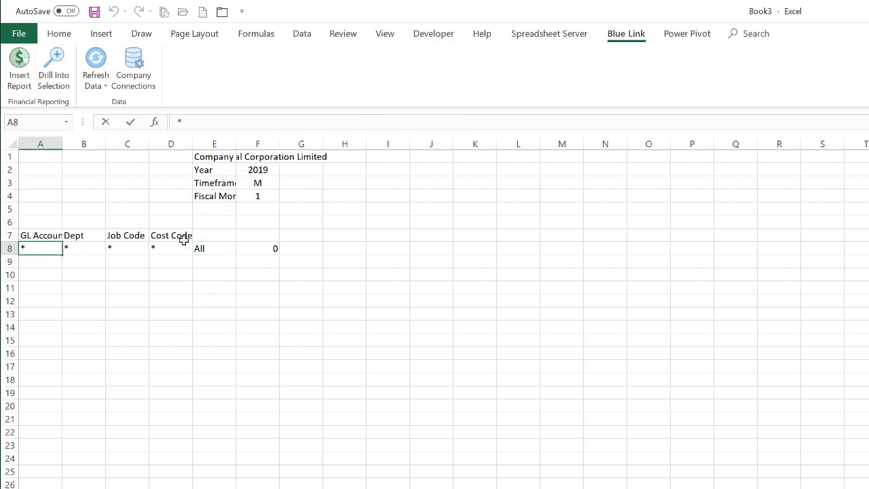
type("4")
key("Return")
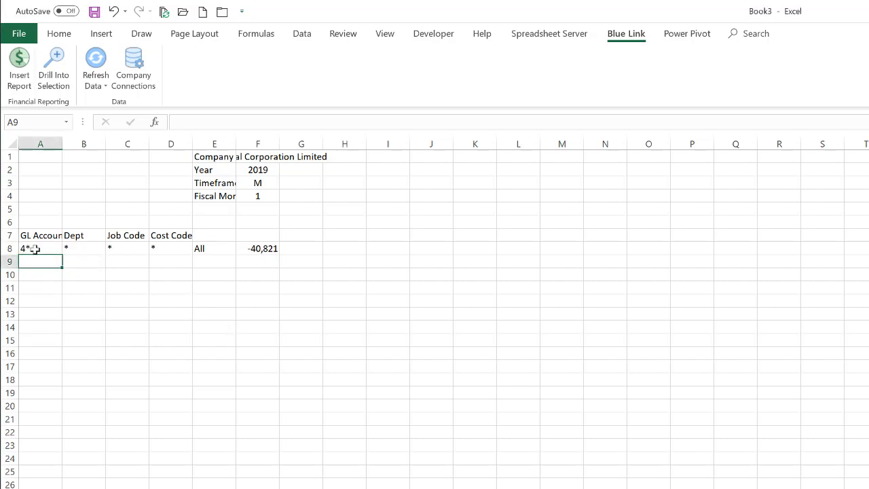
Step: Copy the report line A8:F8 to row 10
left_click_drag(32, 249, 271, 248)
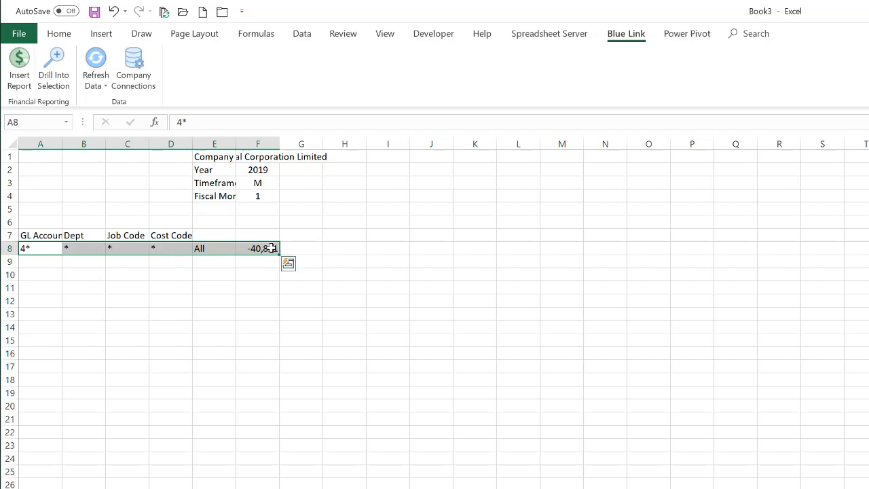
key("ctrl+c")
left_click(39, 277)
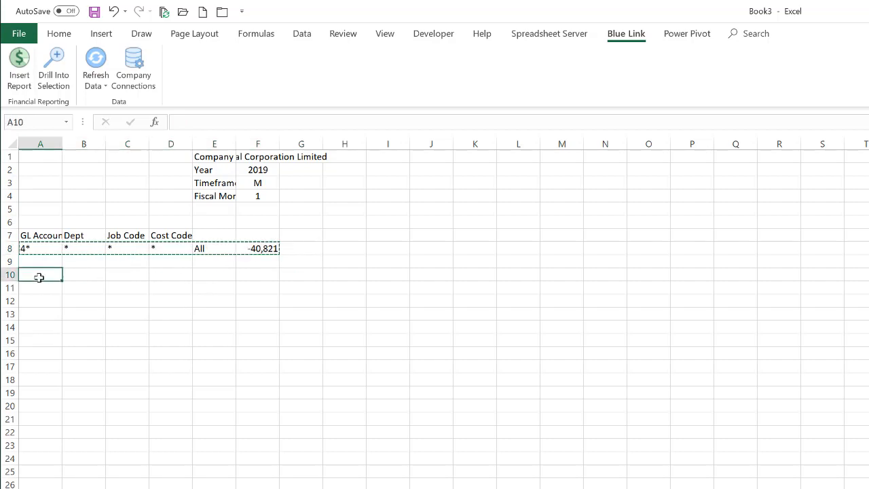
key("ctrl+v")
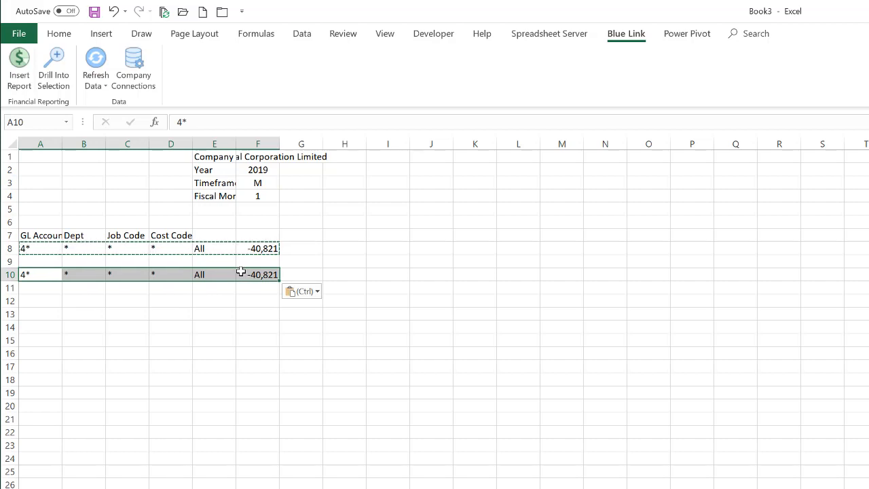
Step: Set the copied line's GL Account filter in cell A10 to 5*
left_click(30, 275)
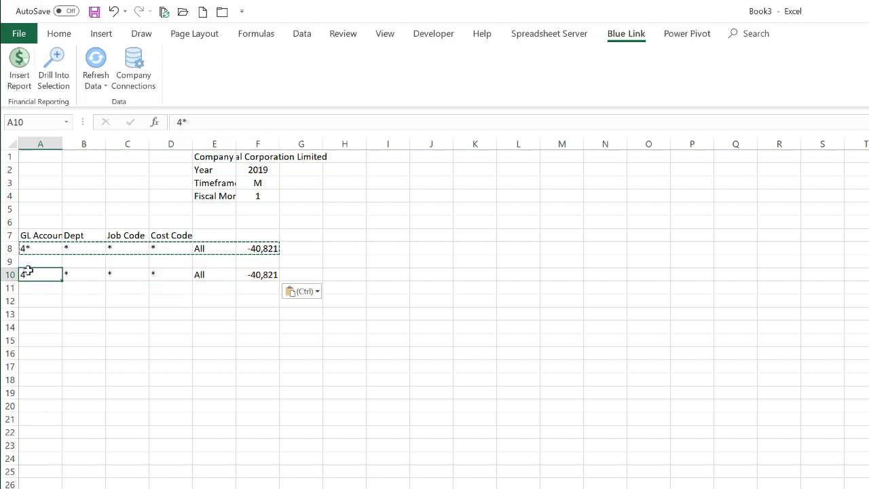
double_click(32, 276)
left_click_drag(26, 275, 10, 270)
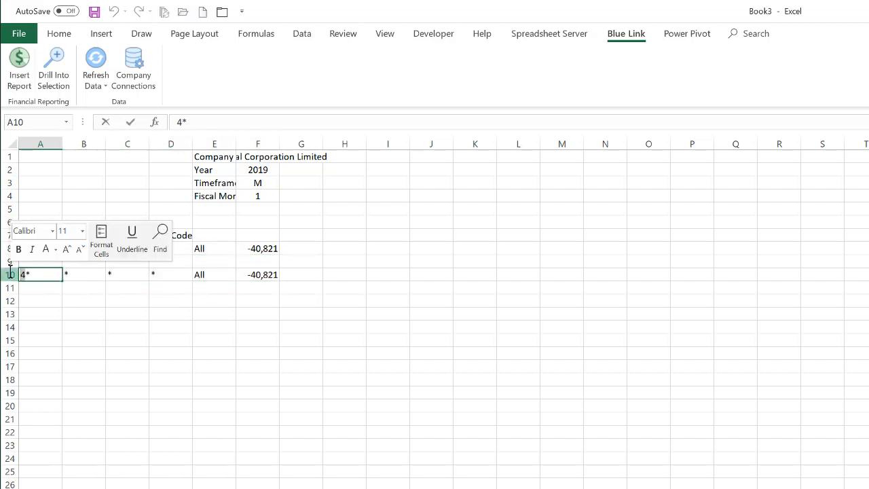
type("5")
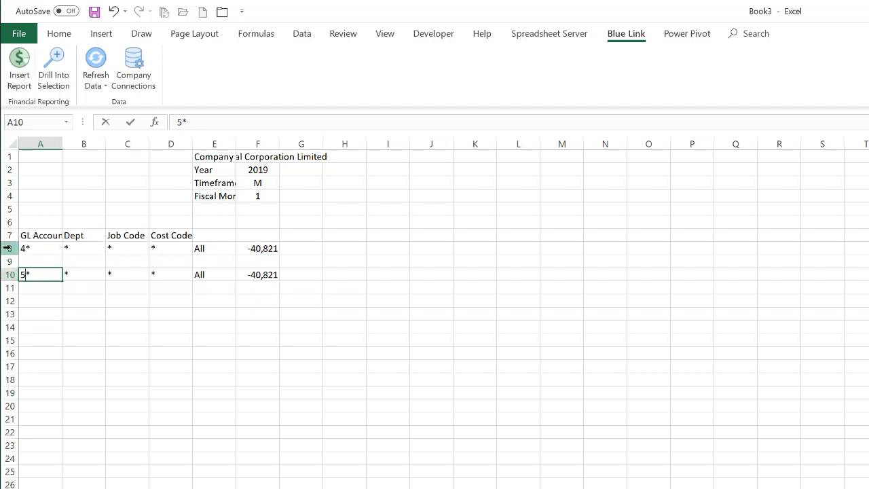
key("Return")
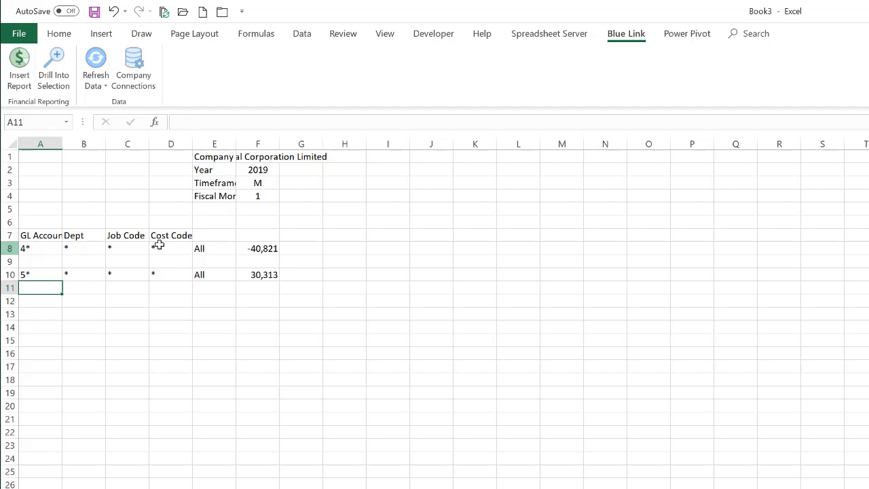
Step: Widen column E and label the report lines Sales in E8 and Cost Of Sales in E10
left_click_drag(237, 145, 316, 147)
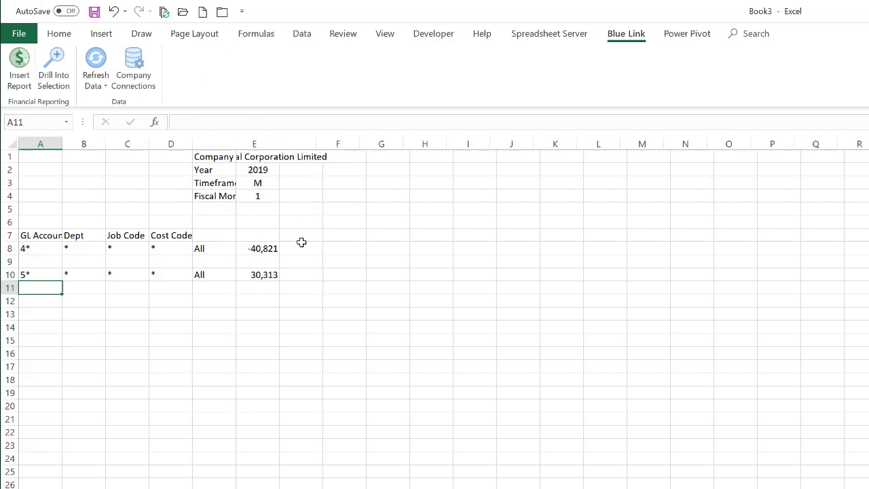
left_click(226, 248)
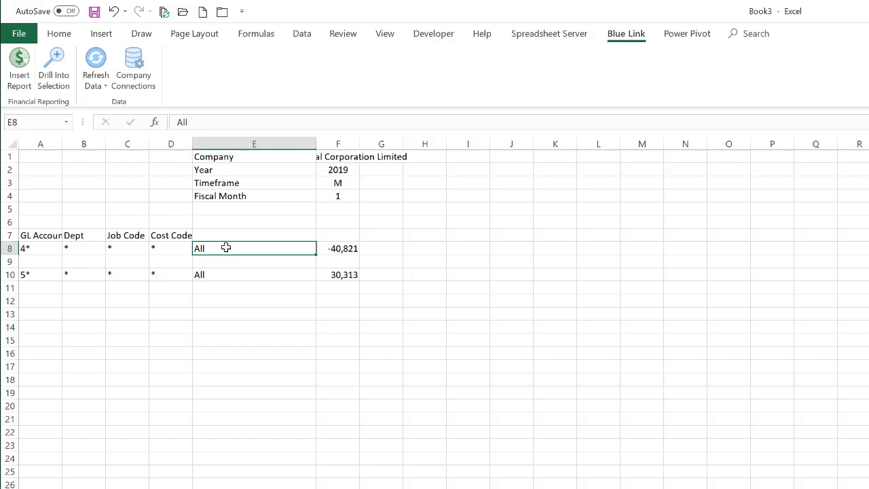
type("Sales")
key("Return")
key("Return")
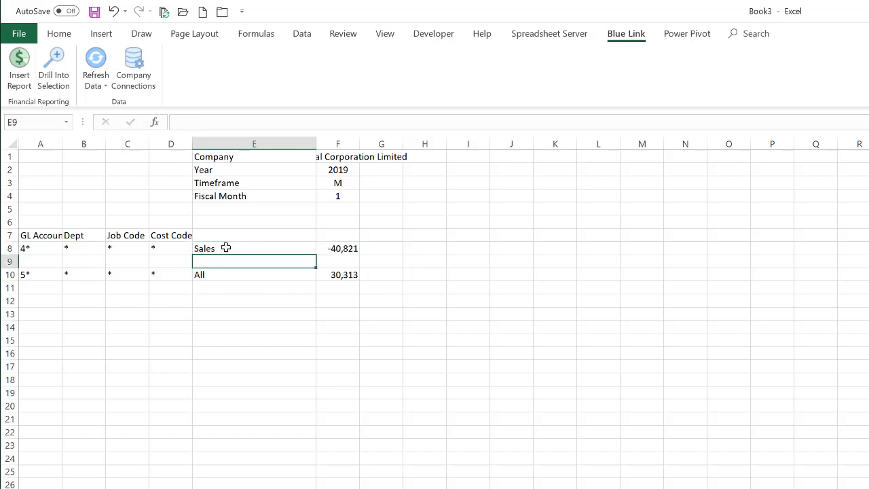
type("Cost ")
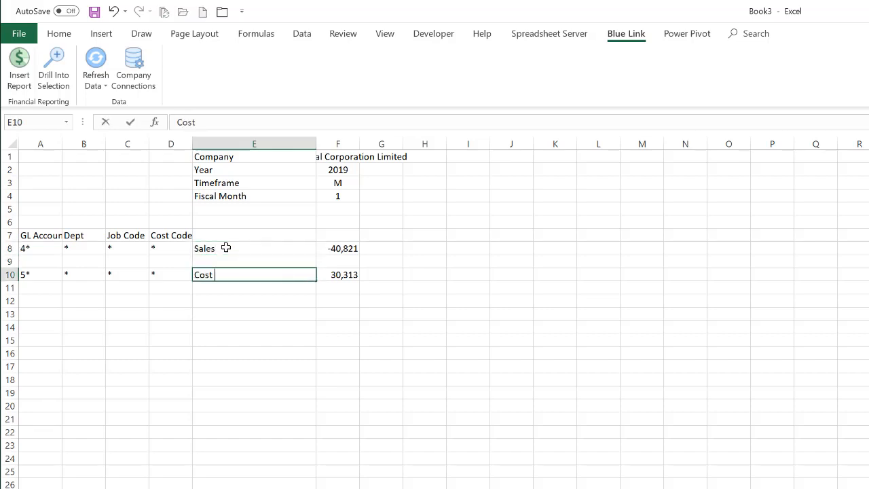
type("Of Sales")
key("Return")
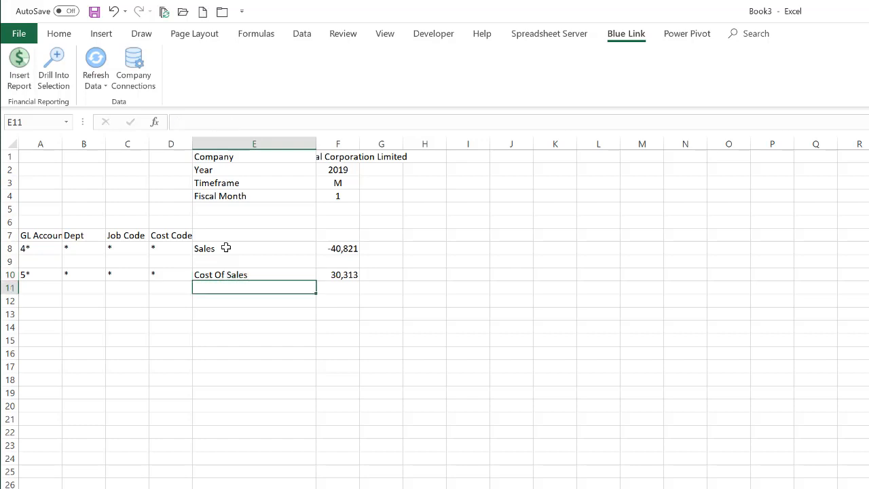
key("Return")
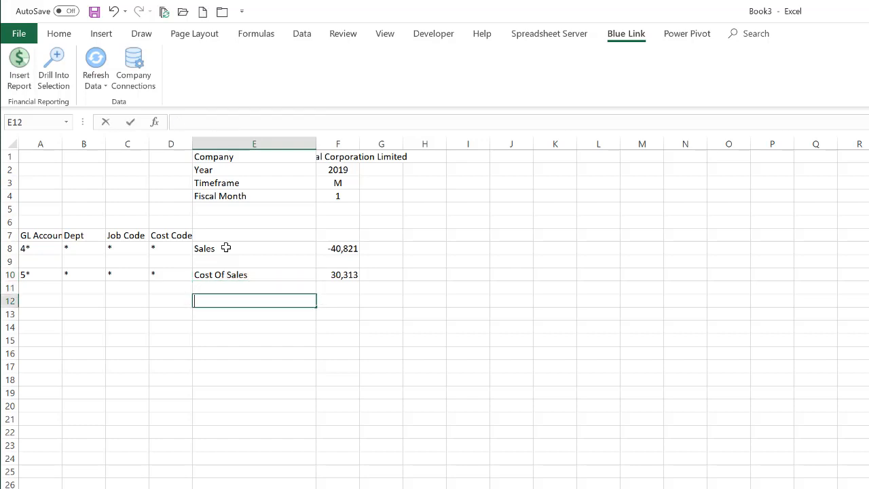
Step: Add a Gross Margin line in row 12 with the formula =F8-F10 in F12, and widen column F slightly
type("Gross Margin")
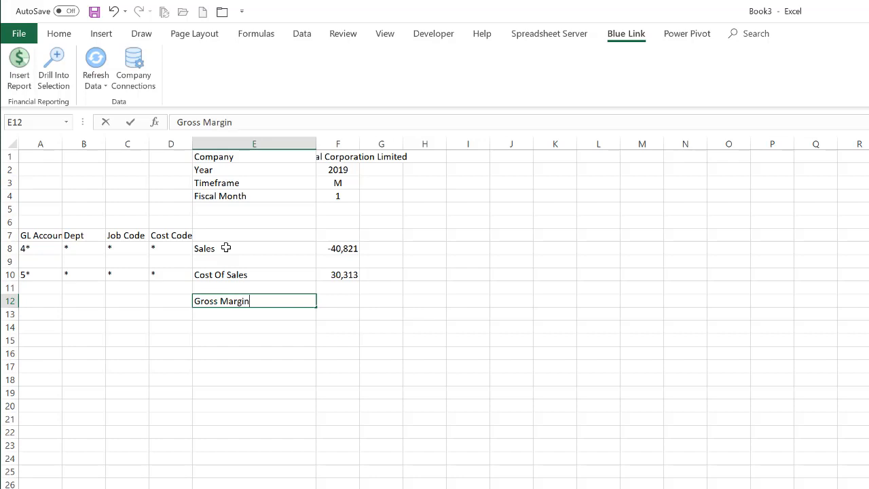
key("Tab")
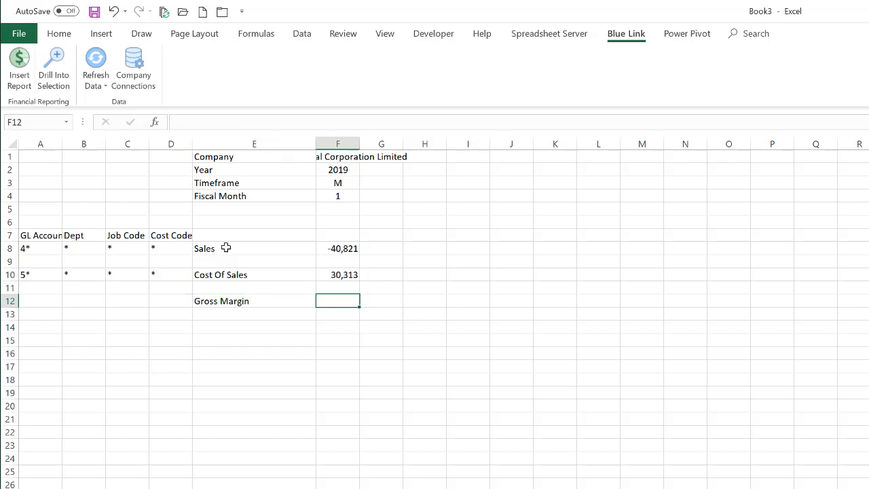
type("=")
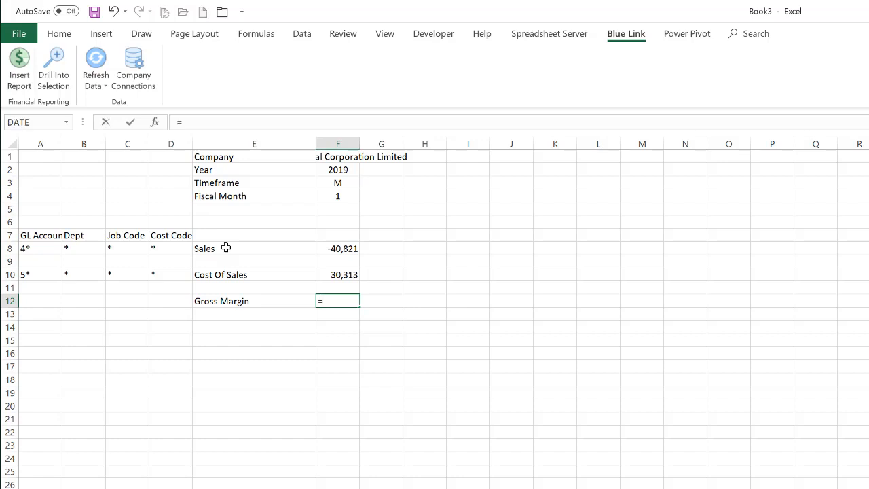
key("Up")
key("Up")
key("Up")
key("Up")
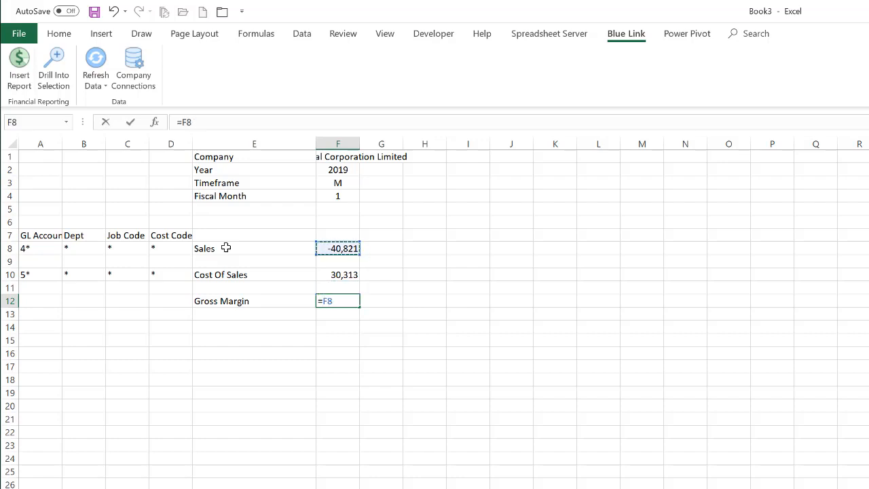
type("-")
key("Up")
key("Up")
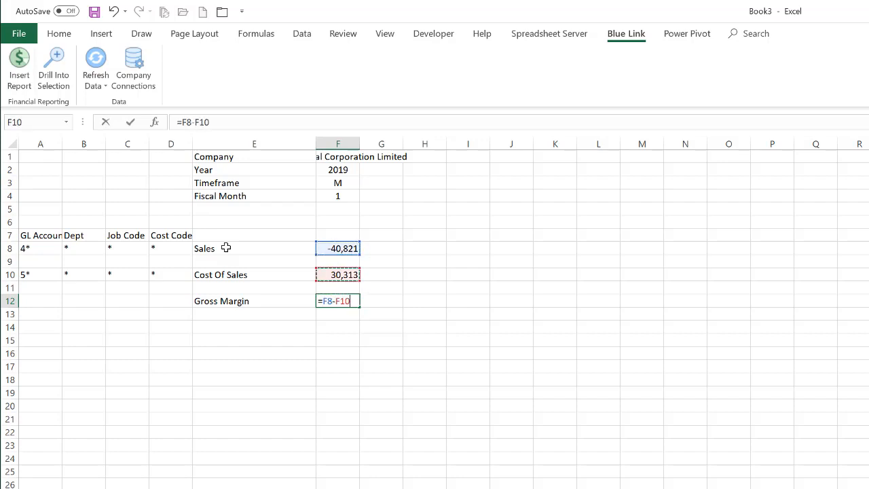
key("Return")
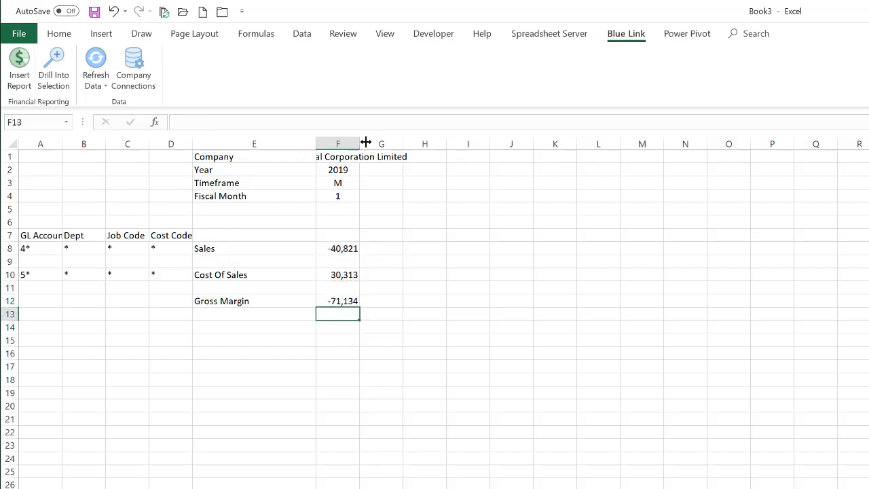
left_click_drag(365, 141, 385, 146)
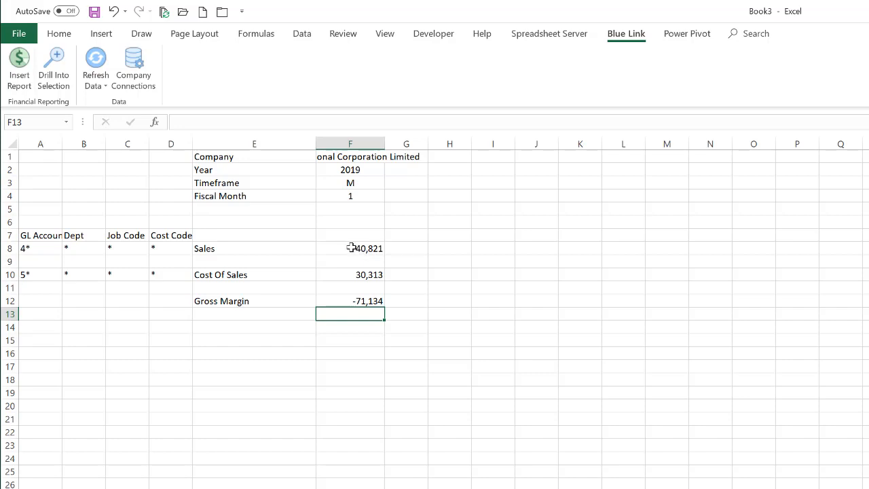
Step: Reverse the sign of the Sales formula in F8 by putting a minus before the BLFS function
left_click(350, 249)
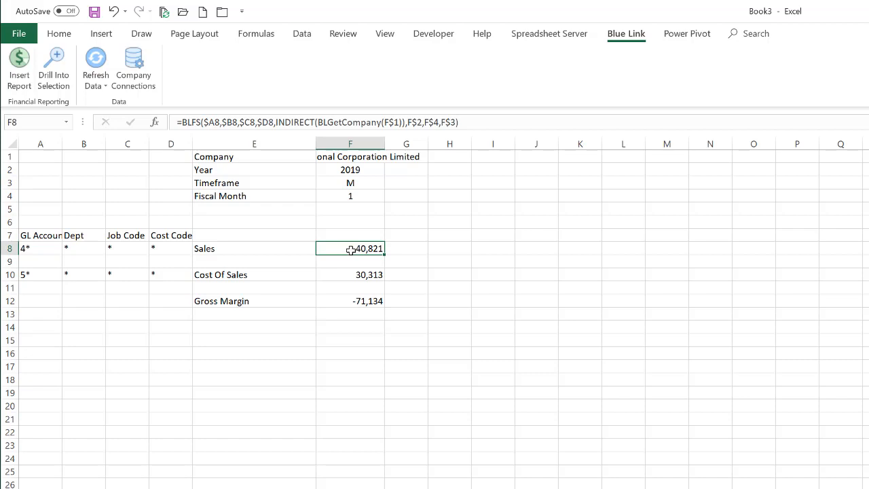
left_click(184, 122)
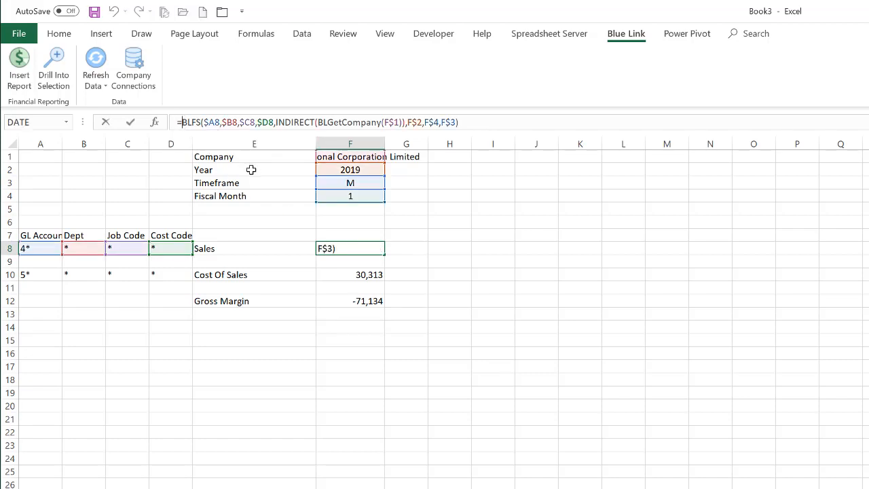
type("-")
key("Return")
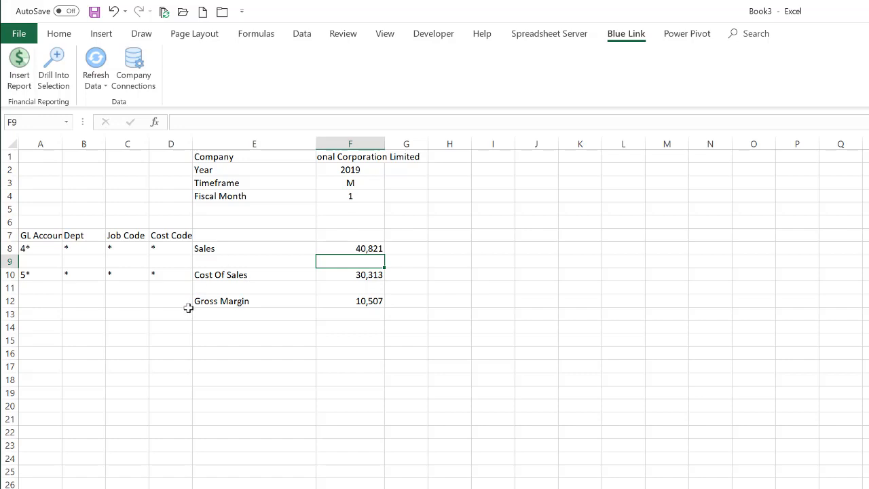
Step: Copy the Cost Of Sales line A10:F10 to row 14
left_click_drag(40, 278, 348, 274)
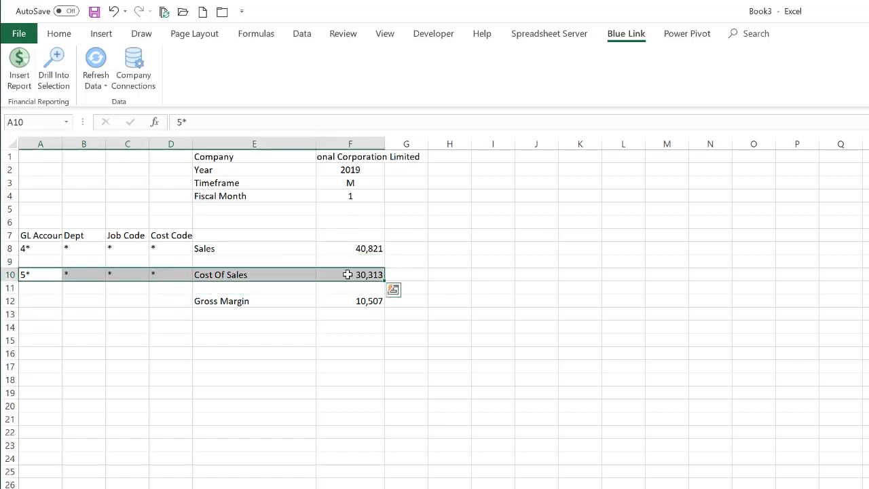
key("ctrl+c")
left_click(42, 328)
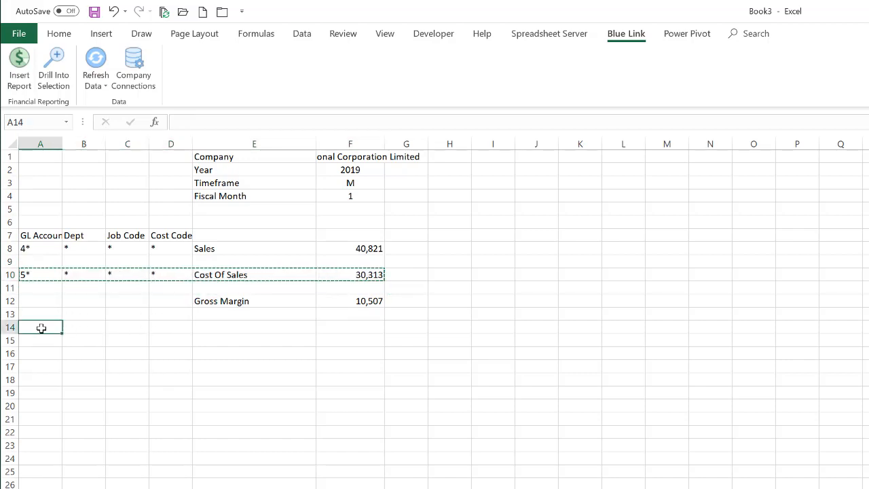
key("ctrl+v")
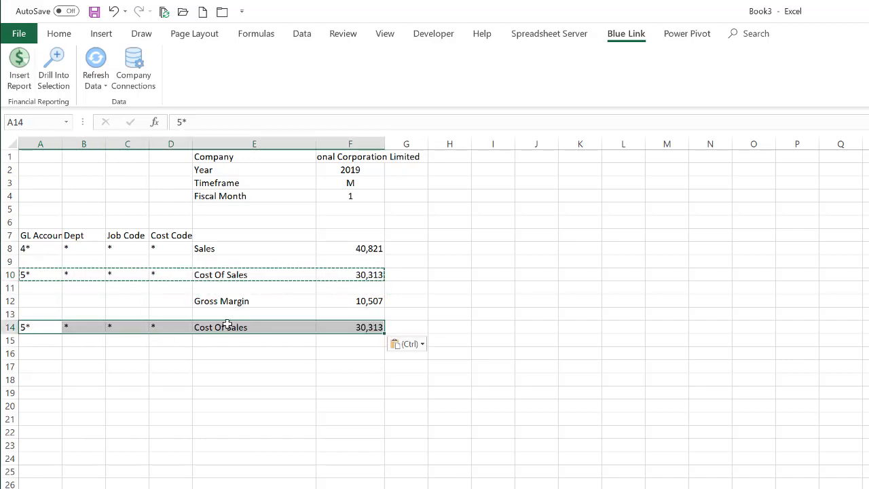
Step: Set the copied line's GL Account filter in cell A14 to 6*
left_click(228, 325)
double_click(24, 326)
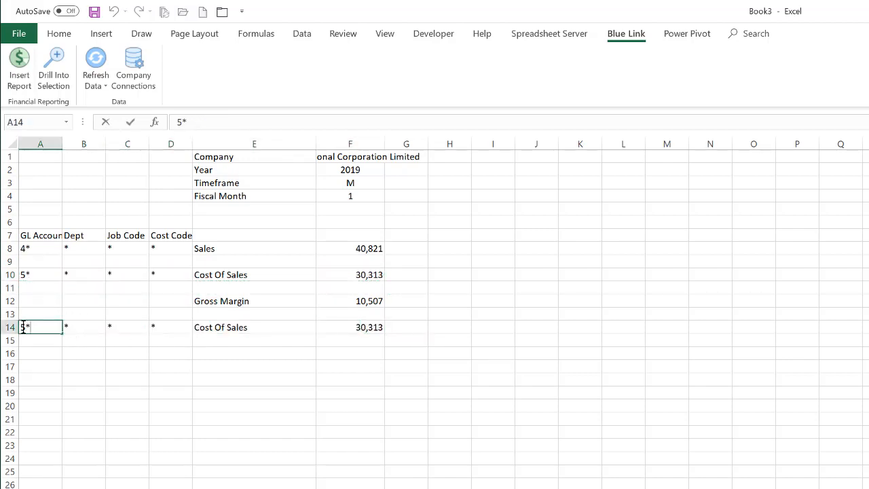
right_click(11, 327)
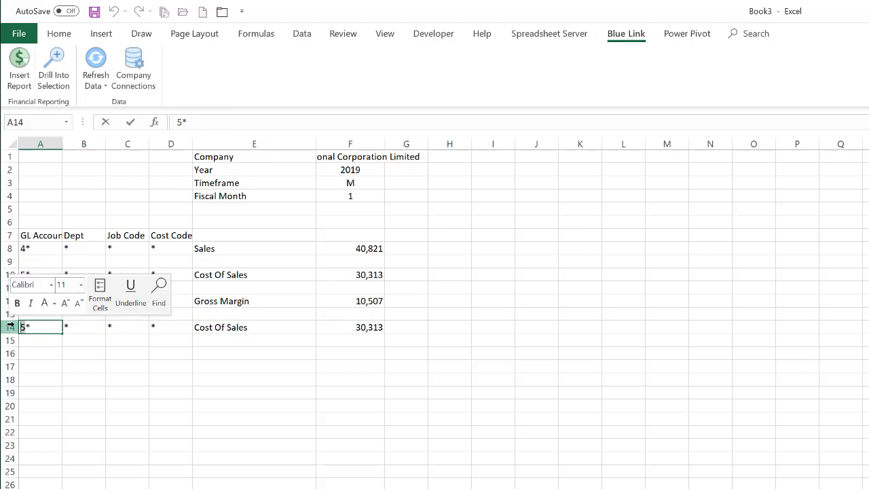
type("6")
key("Return")
key("Up")
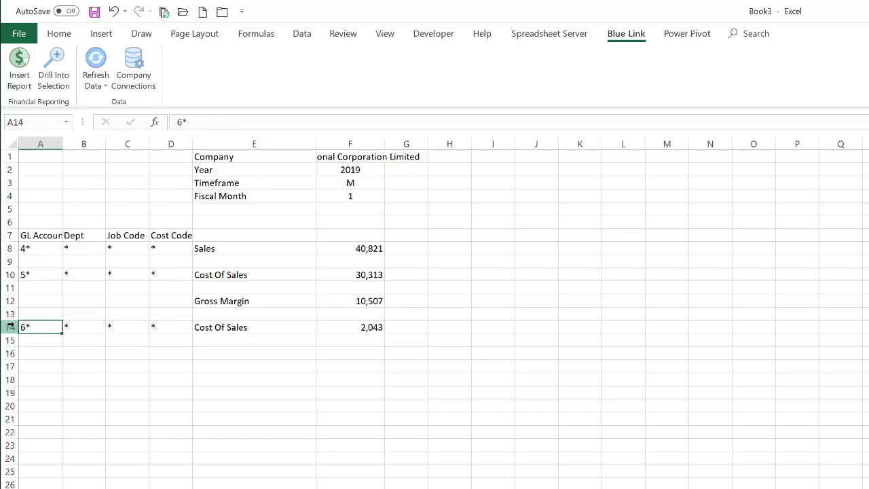
Step: Replace the copied line's label in cell E14 with Expenses
key("Right")
key("Right")
key("Right")
key("Right")
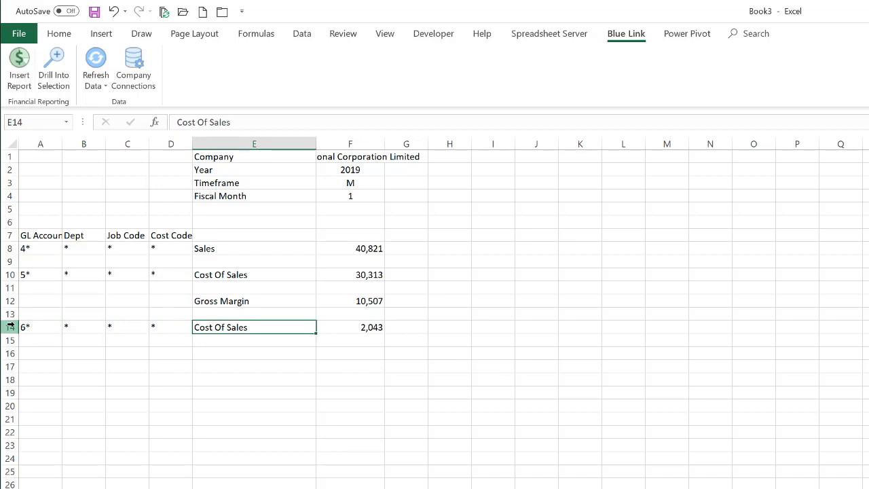
key("F2")
key("BackSpace")
key("BackSpace")
key("BackSpace")
key("BackSpace")
key("BackSpace")
key("BackSpace")
key("BackSpace")
key("BackSpace")
key("BackSpace")
key("BackSpace")
key("BackSpace")
key("BackSpace")
key("BackSpace")
type("Expenses")
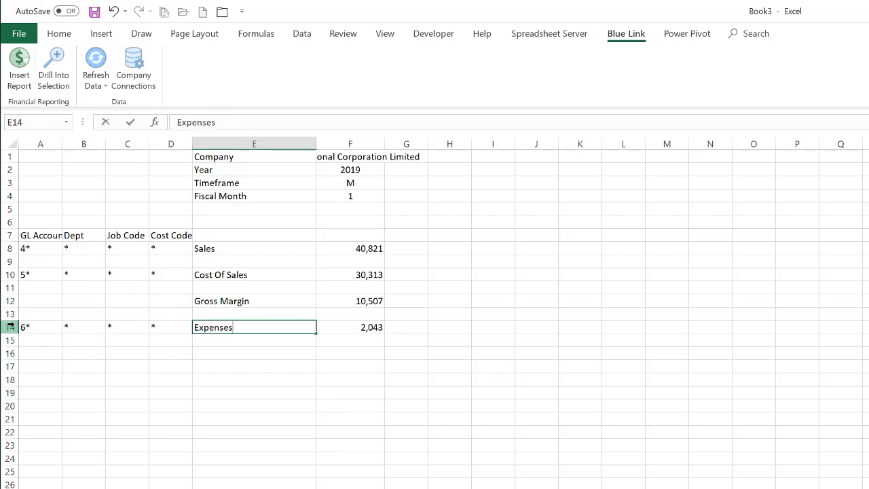
key("Return")
Step: Add the label Net Income in cell E16, two rows below the Expenses line
key("Return")
type("Ne")
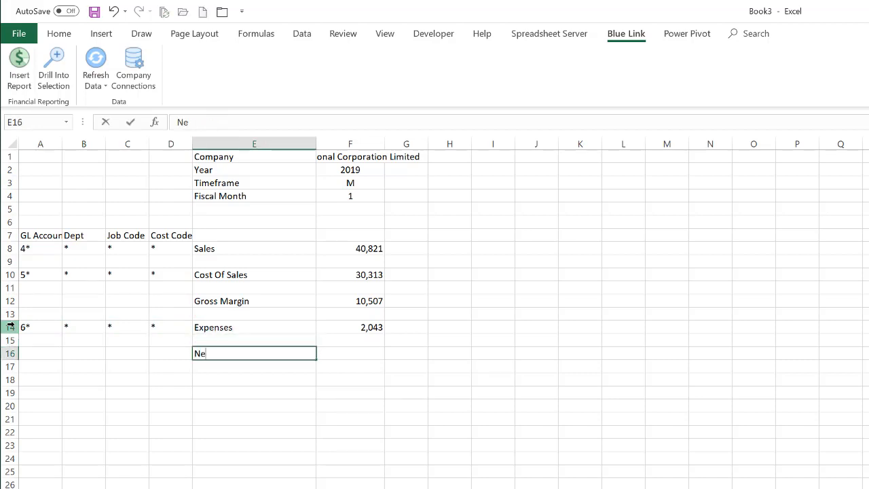
type("t Income")
key("Tab")
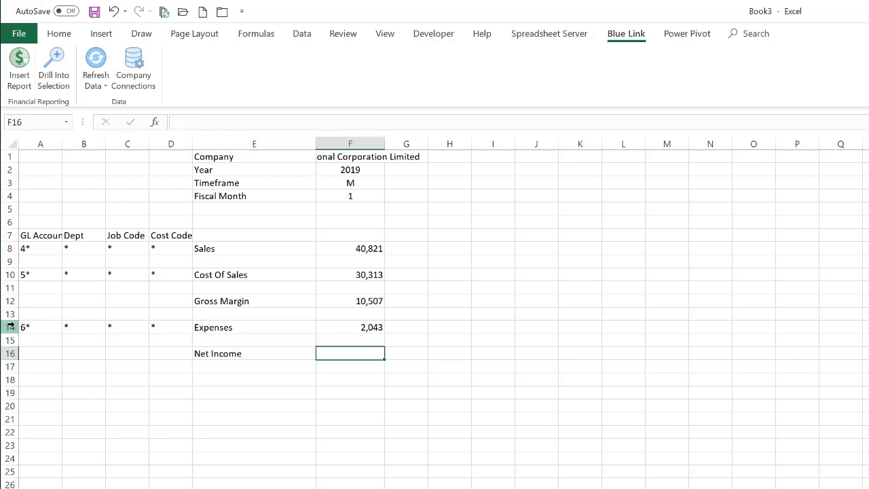
Step: Calculate net income in F16 as gross margin minus expenses with the formula =F12-F14
type("=")
key("Up")
key("Up")
key("Up")
key("Up")
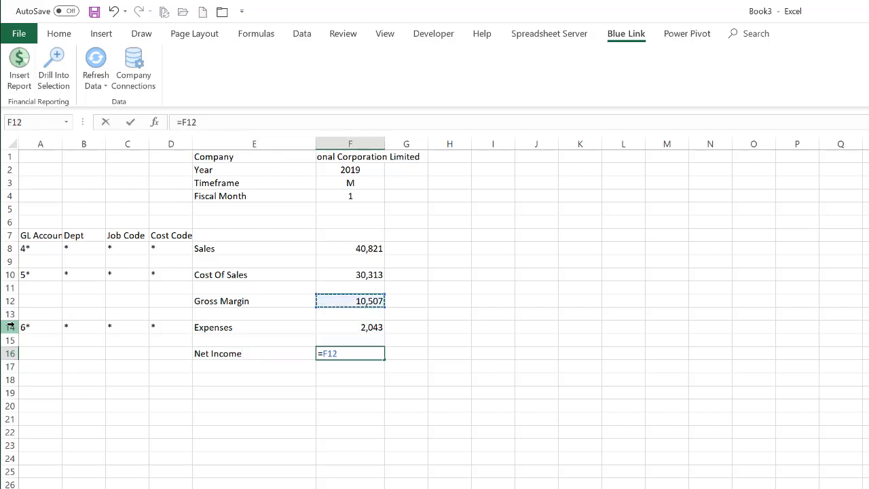
type("-")
key("Up")
key("Up")
key("Up")
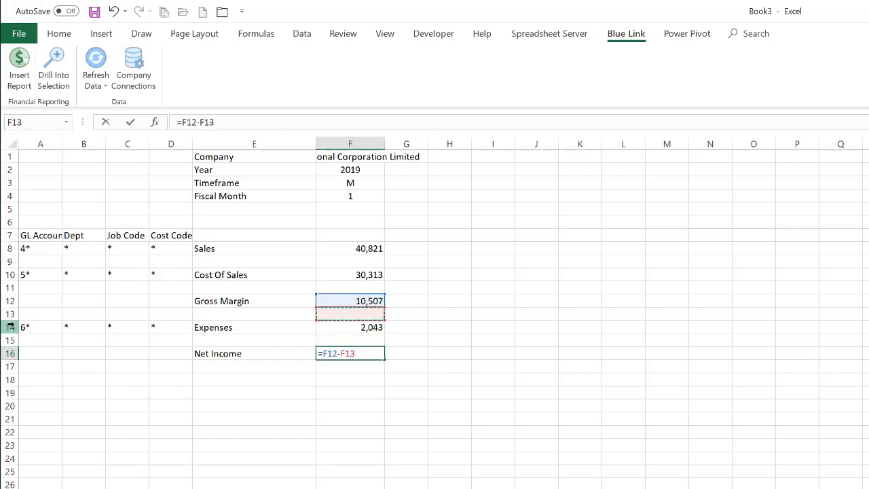
key("Down")
key("Return")
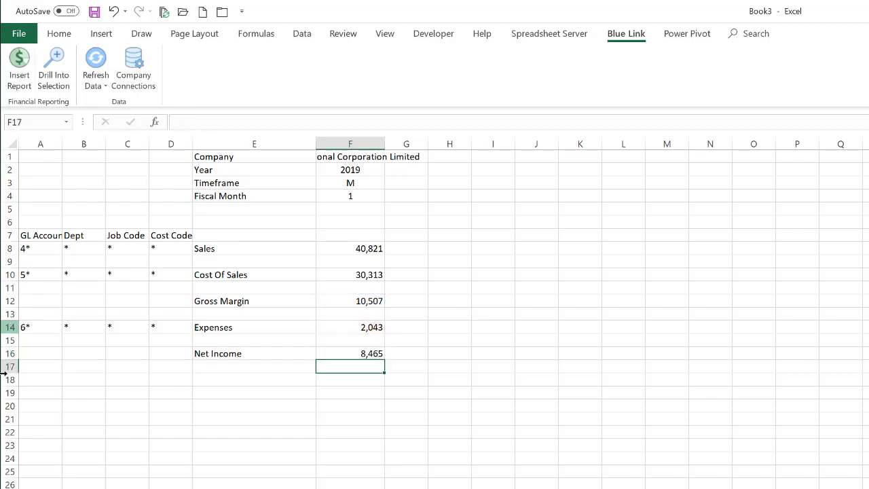
left_click(370, 406)
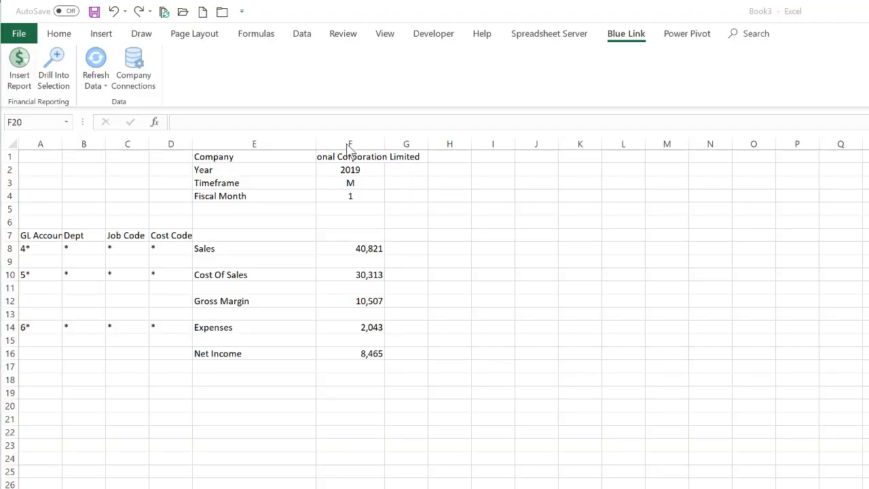
Step: Fill the whole of column F across columns G to I so the fiscal months run from 1 to 4
left_click(347, 144)
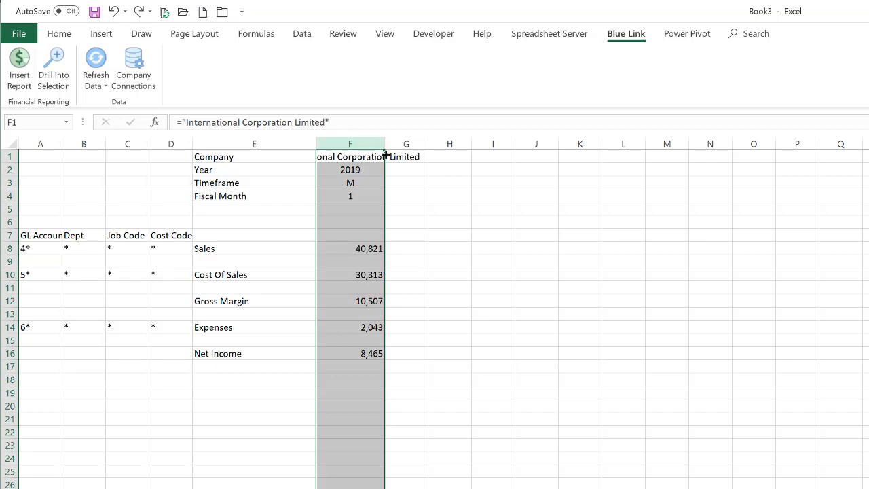
left_click_drag(385, 152, 512, 161)
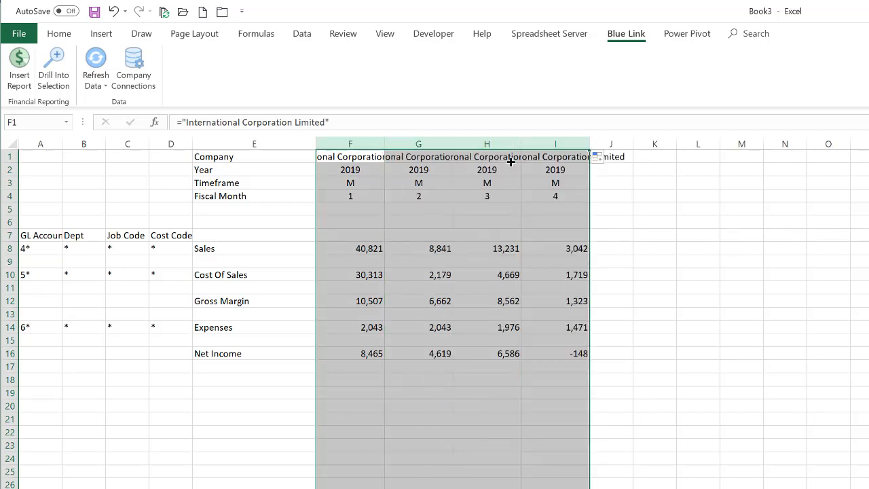
left_click(367, 196)
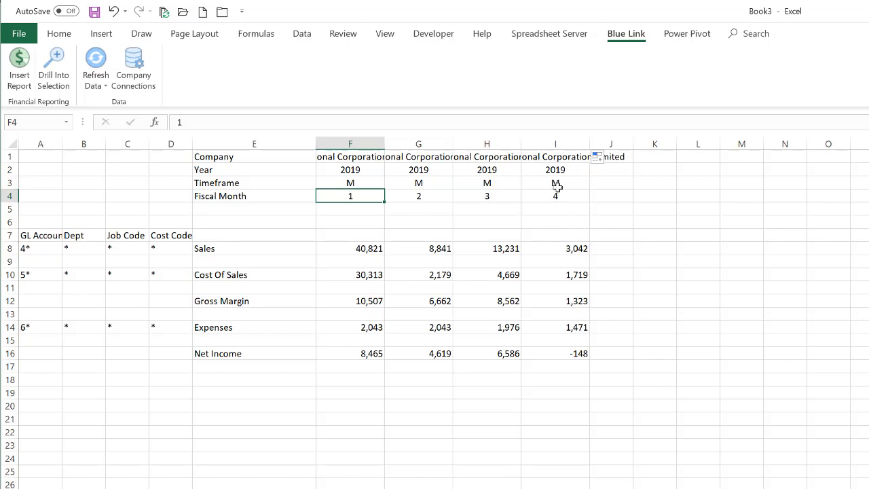
Step: Make column I a year-to-date column by setting its fiscal month in I4 to 3 and its timeframe in I3 to Y
left_click(554, 182)
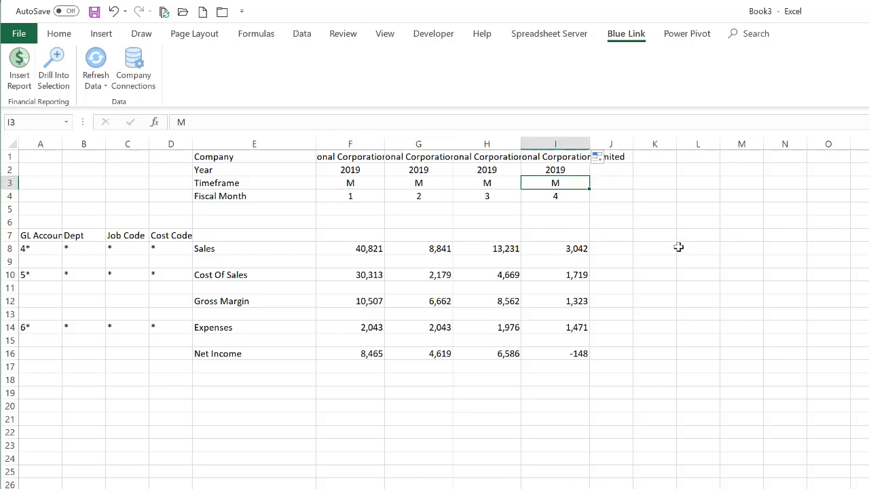
key("Down")
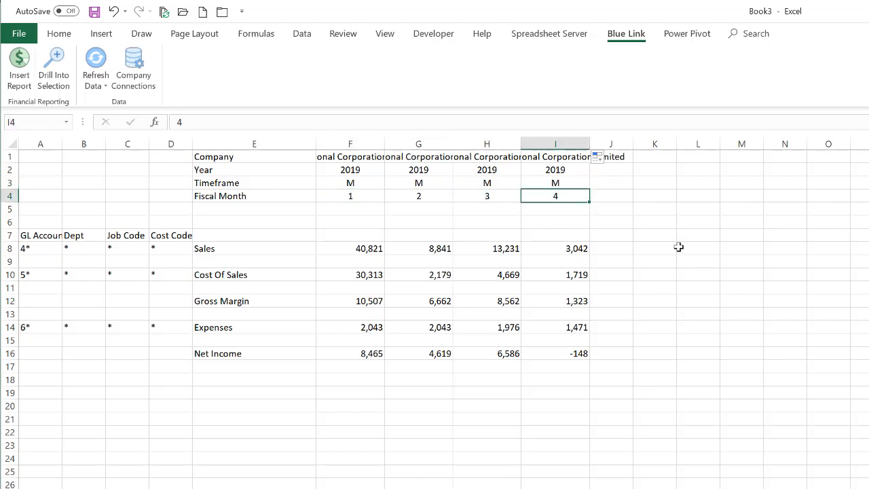
type("3")
key("Up")
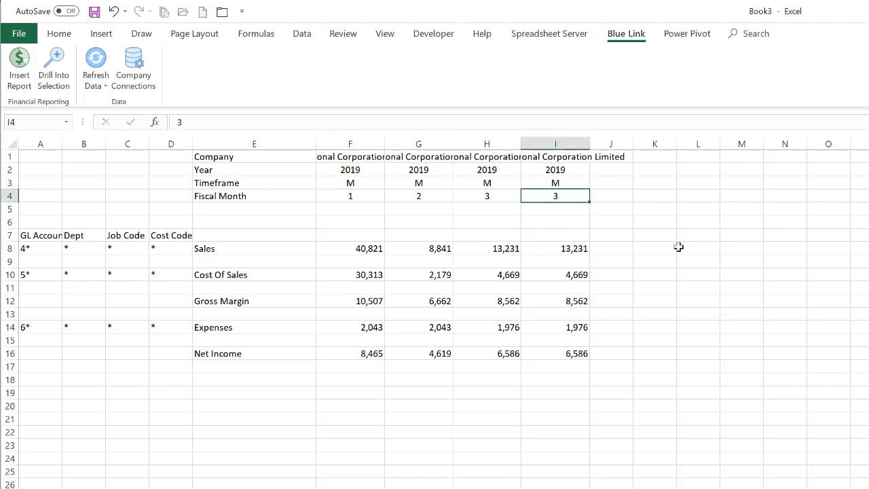
type("Y")
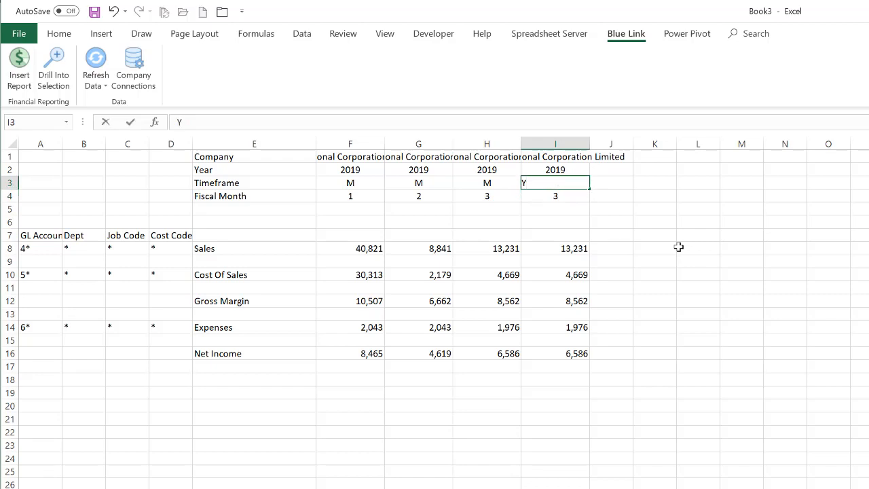
key("Return")
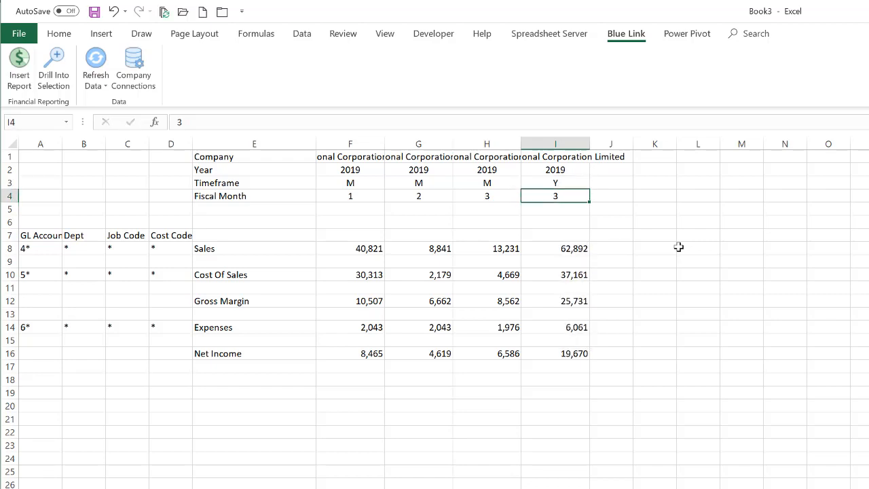
key("Down")
key("Down")
key("Down")
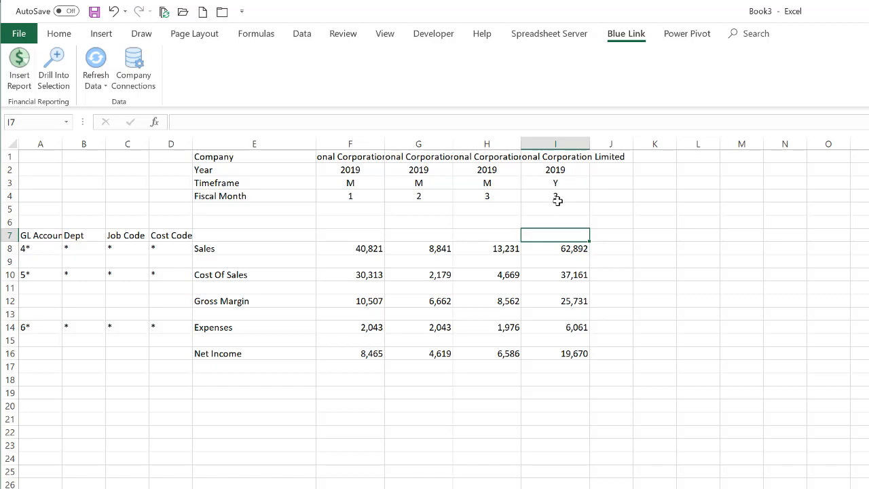
Step: Copy the year-to-date column I into column J and set the copy's year in J2 to 2018
left_click(567, 145)
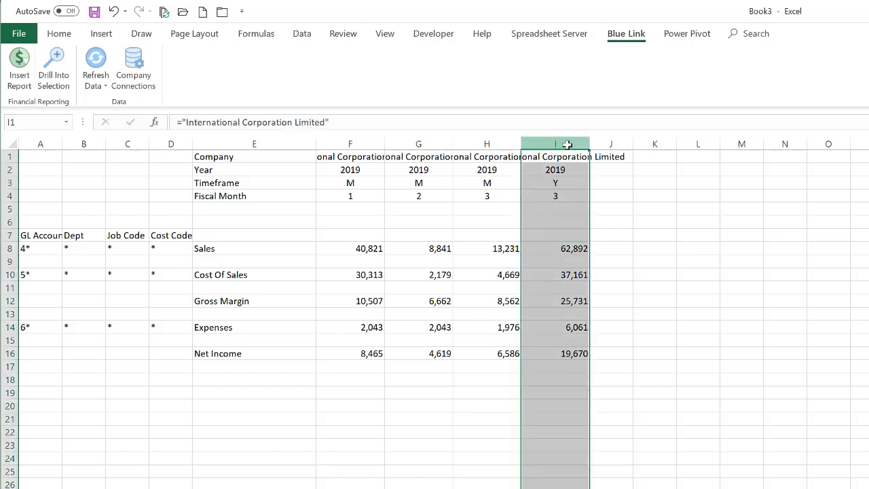
key("ctrl+c")
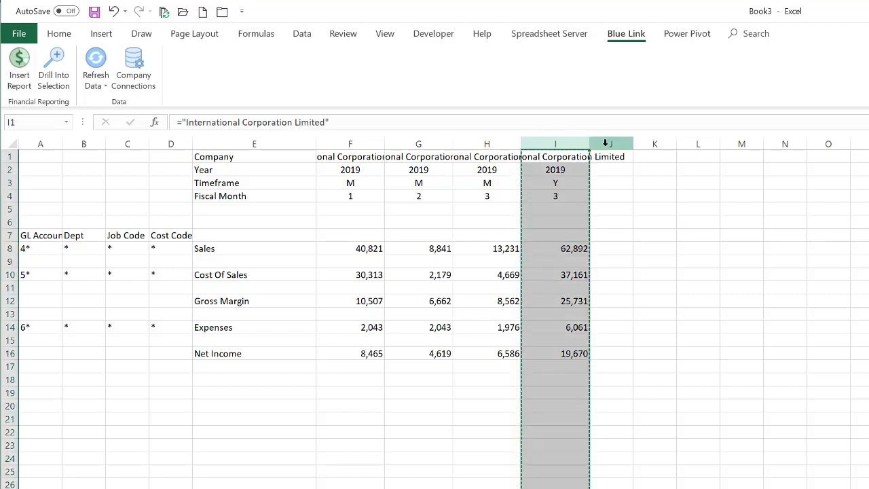
left_click(606, 143)
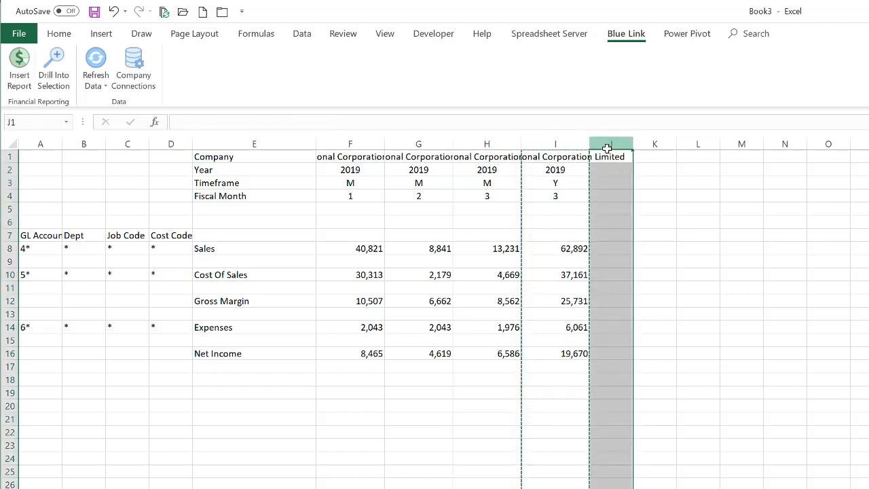
key("ctrl+v")
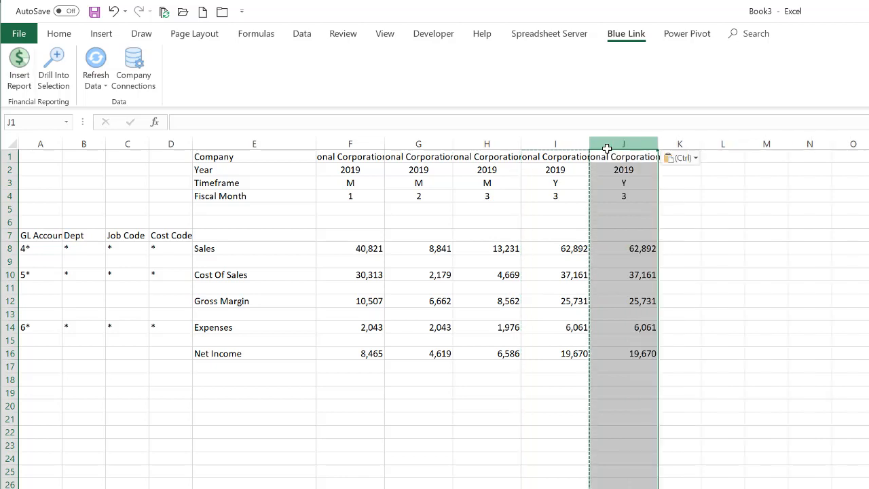
left_click(635, 173)
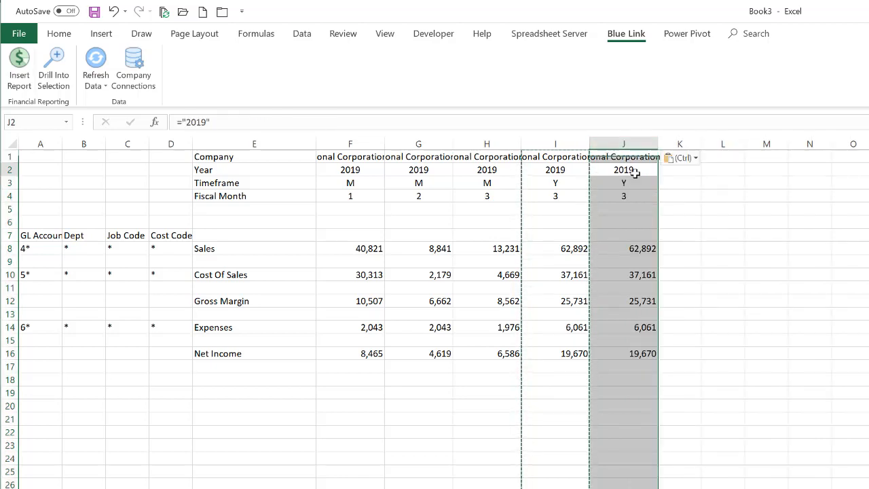
type("2018")
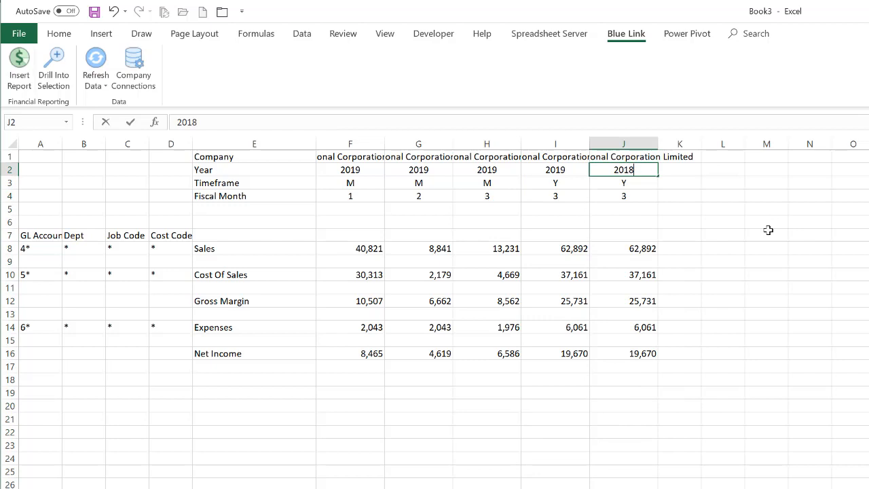
key("Return")
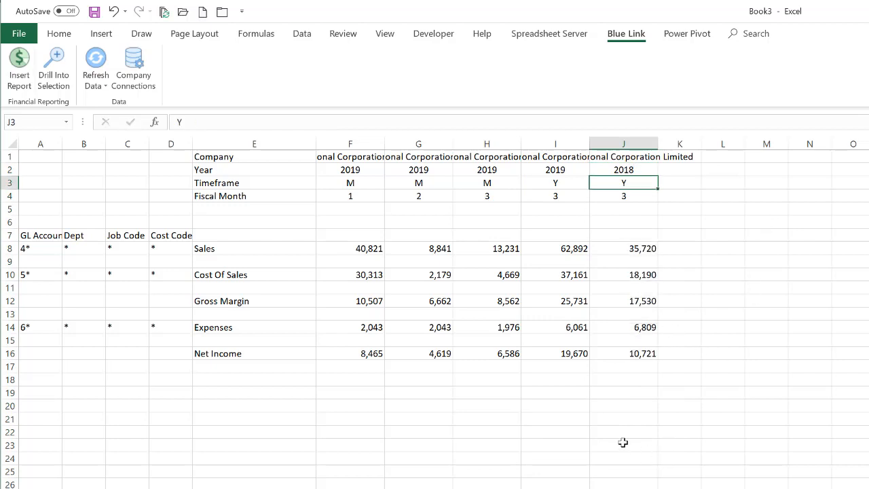